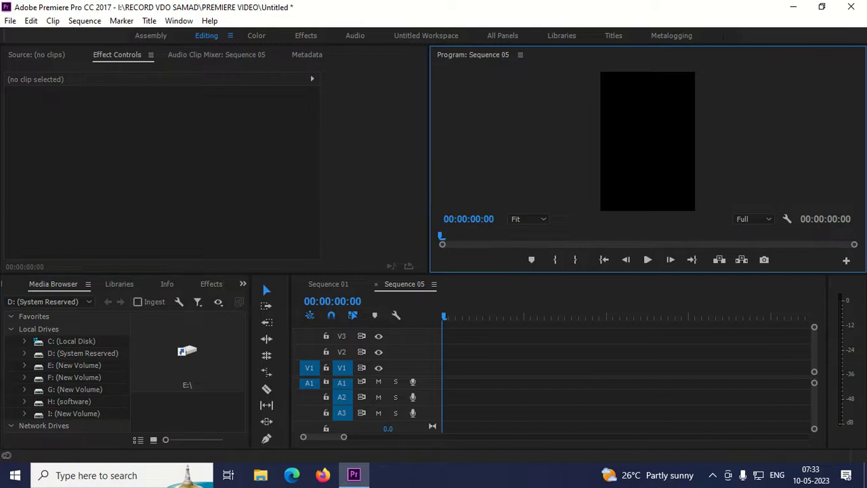
# Step: Close Sequence 05 in the timeline so that only Sequence 01 stays open
pyautogui.hotkey('shift', '3')
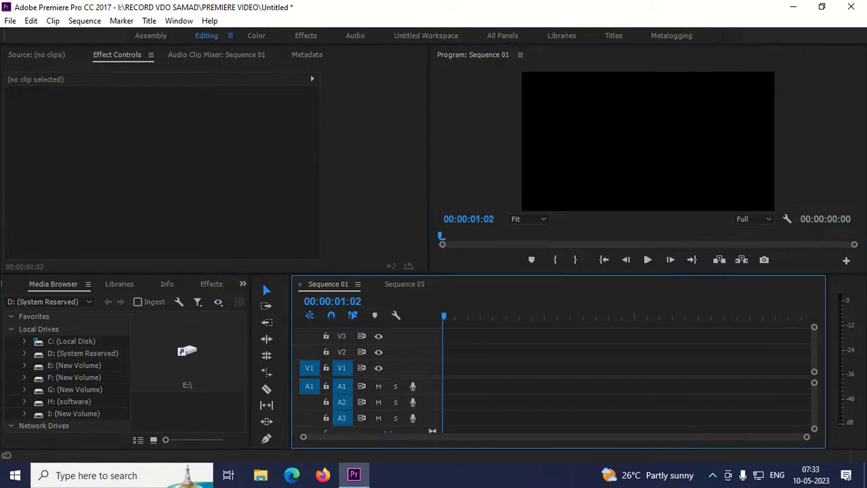
pyautogui.click(376, 284)
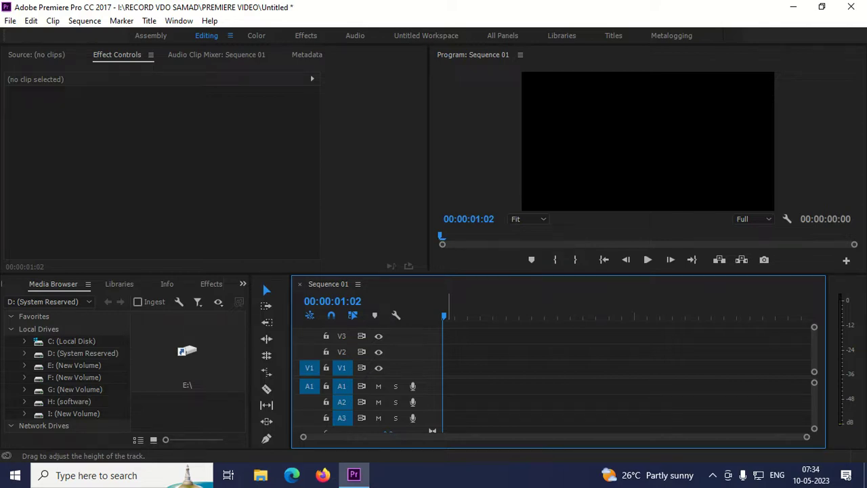
# Step: Start a new sequence and set its editing mode to Custom
pyautogui.click(10, 20)
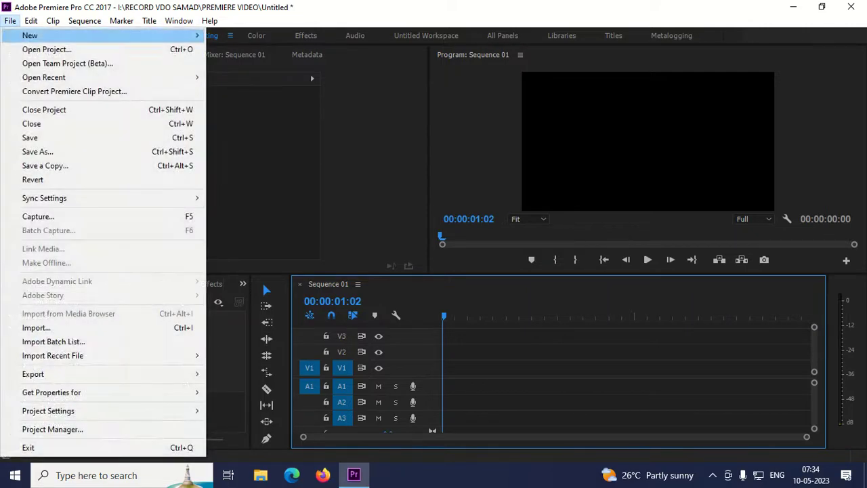
pyautogui.click(509, 304)
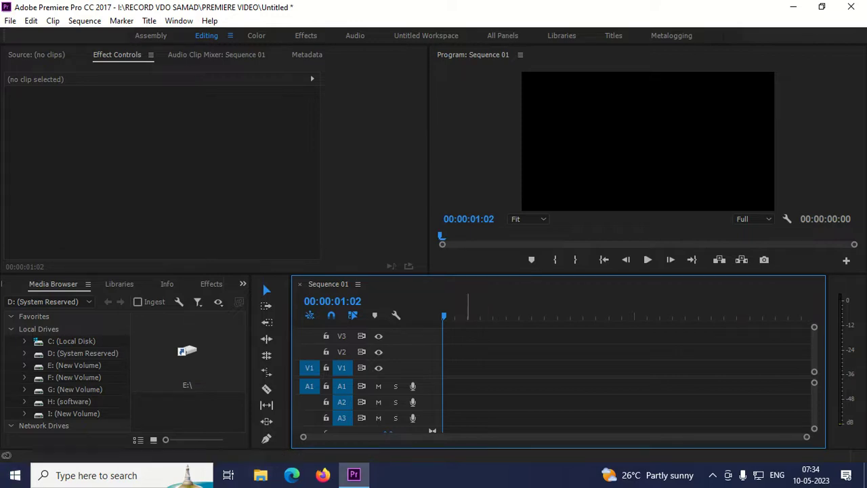
pyautogui.click(11, 20)
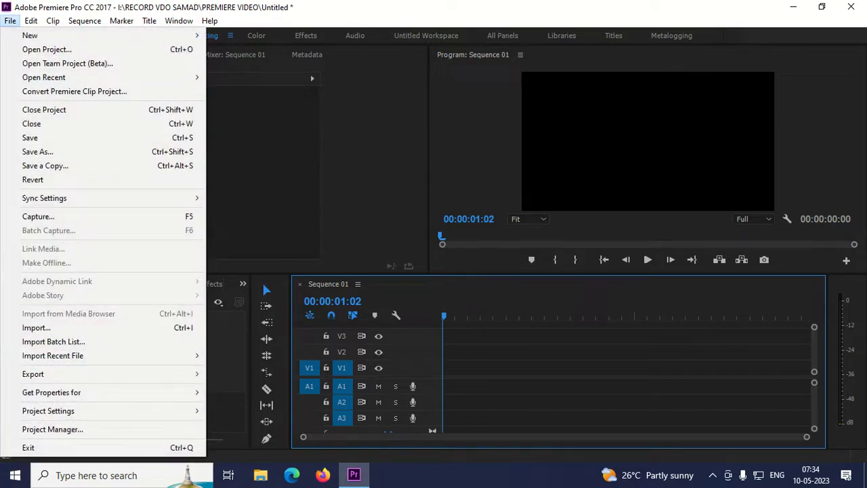
pyautogui.moveTo(136, 35)
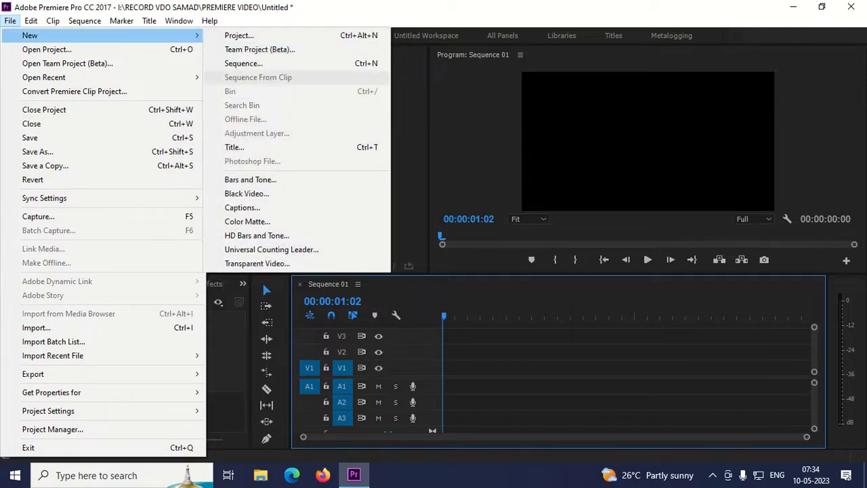
pyautogui.click(244, 63)
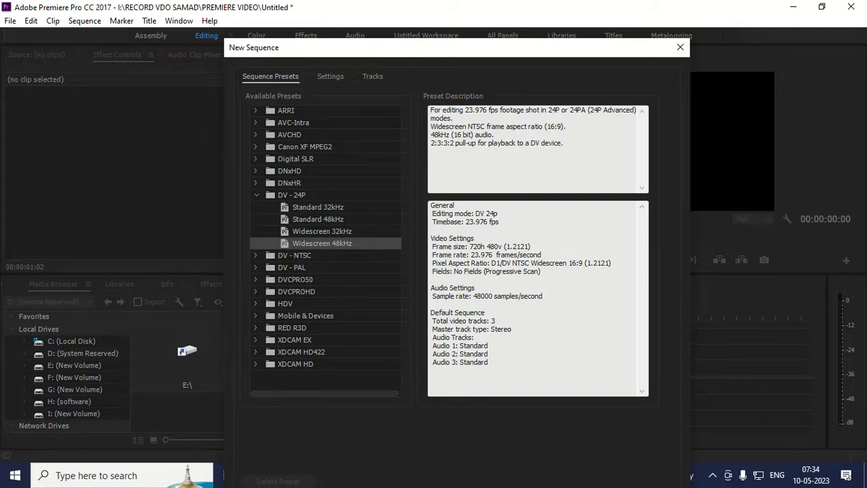
pyautogui.click(330, 76)
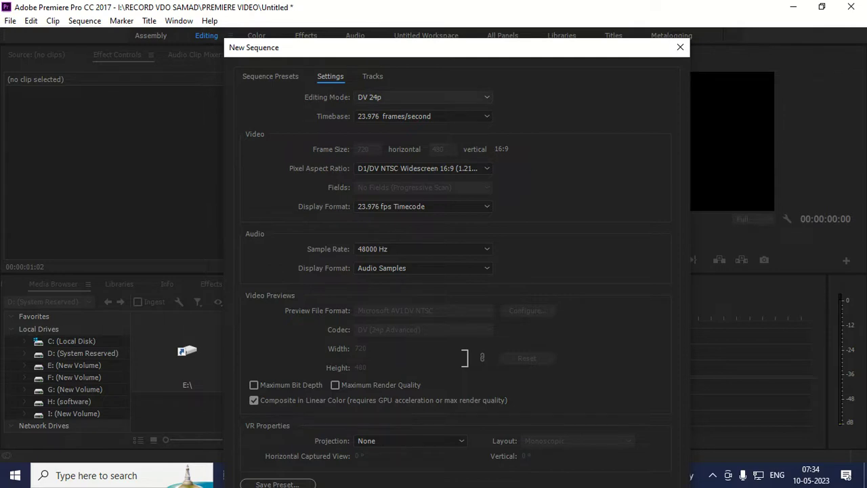
pyautogui.click(422, 97)
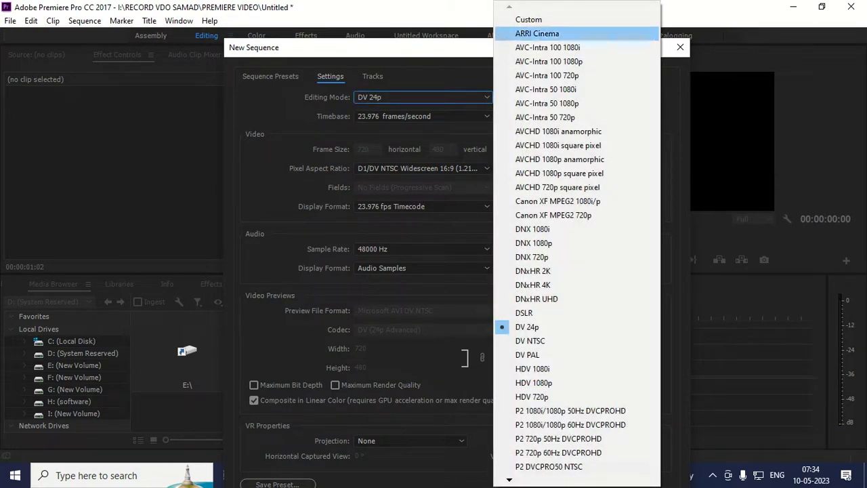
pyautogui.click(527, 19)
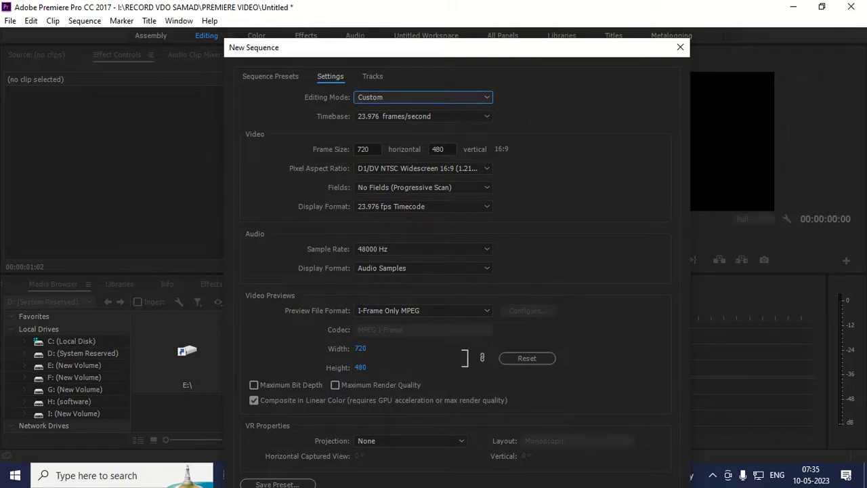
# Step: Set the frame size to 1080 horizontal by 1920 vertical and create the sequence
pyautogui.click(367, 149)
pyautogui.write('1080')
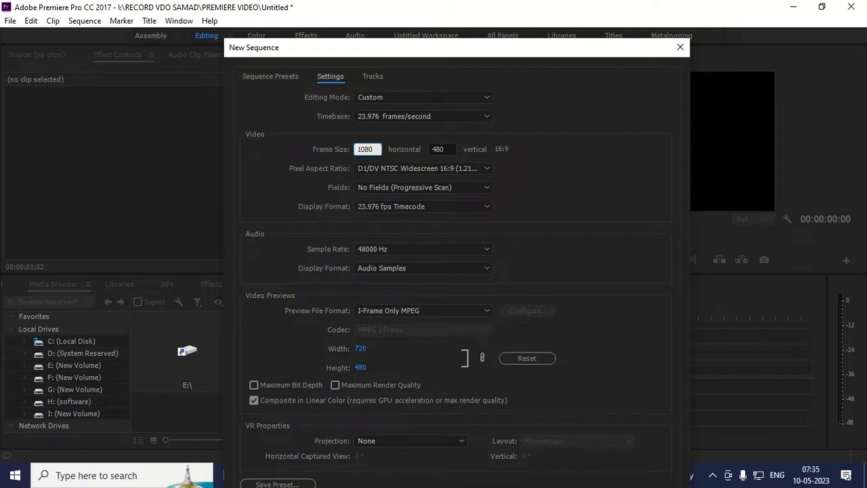
pyautogui.press('Tab')
pyautogui.write('1920')
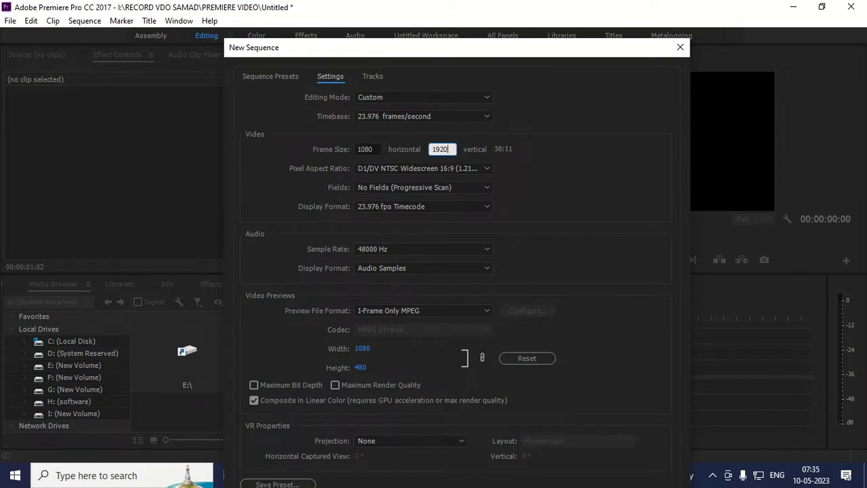
pyautogui.press('Return')
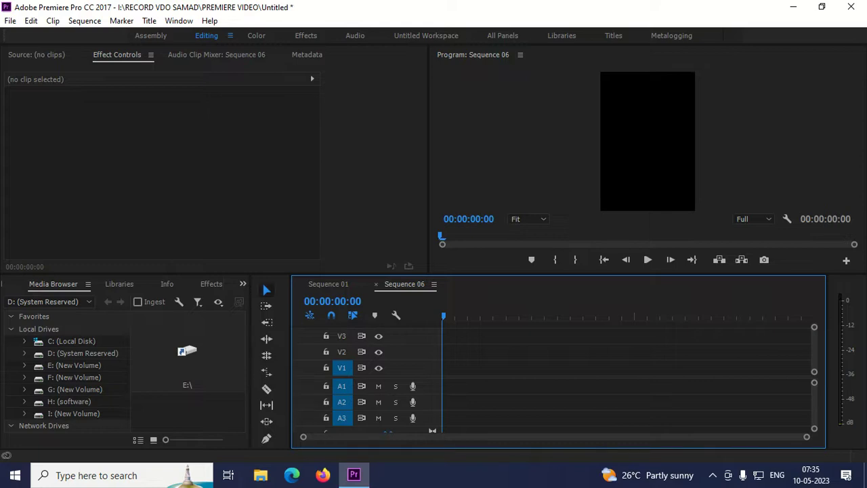
# Step: Place CrossGuateTL.mp4 from the project files on track V2 at the start of the new vertical sequence
pyautogui.click(242, 284)
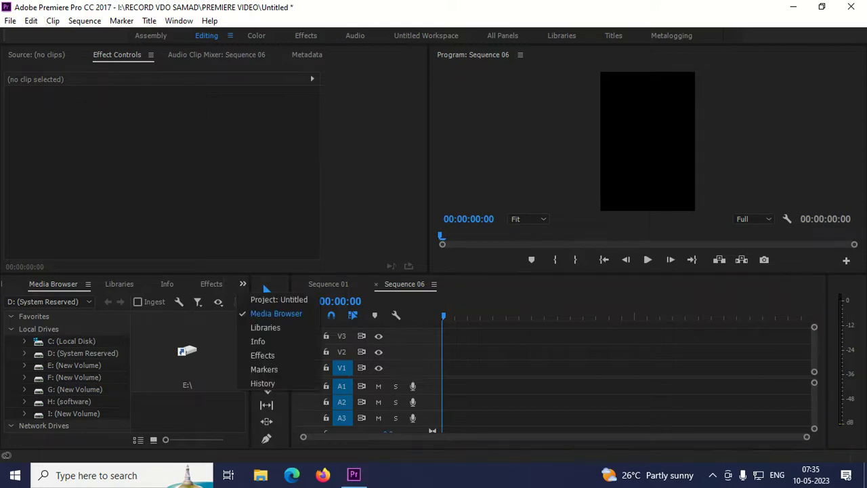
pyautogui.click(275, 300)
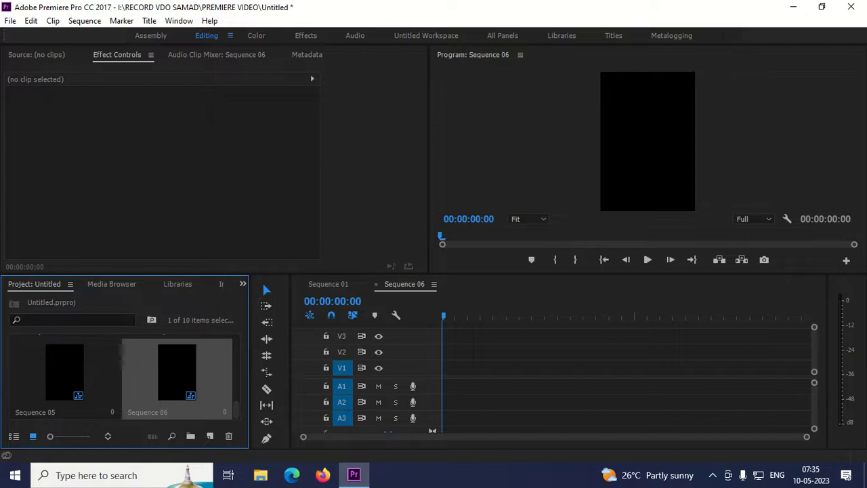
pyautogui.scroll(2, 122, 376)
pyautogui.moveTo(177, 372); pyautogui.dragTo(448, 351)
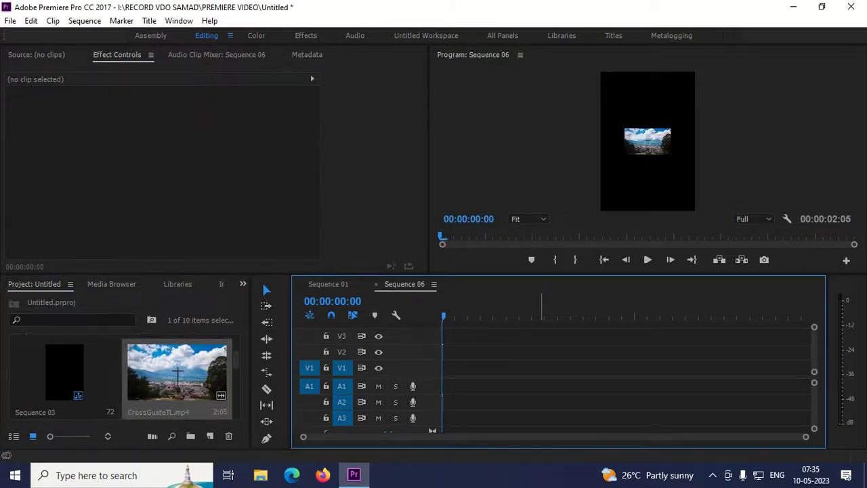
pyautogui.press('=')
pyautogui.press('=')
pyautogui.press('=')
pyautogui.press('=')
pyautogui.press('-')
# Step: Scale the CrossGuateTL.mp4 clip to 214 and set its position to 540, 268 to fill the frame's upper third
pyautogui.click(502, 351)
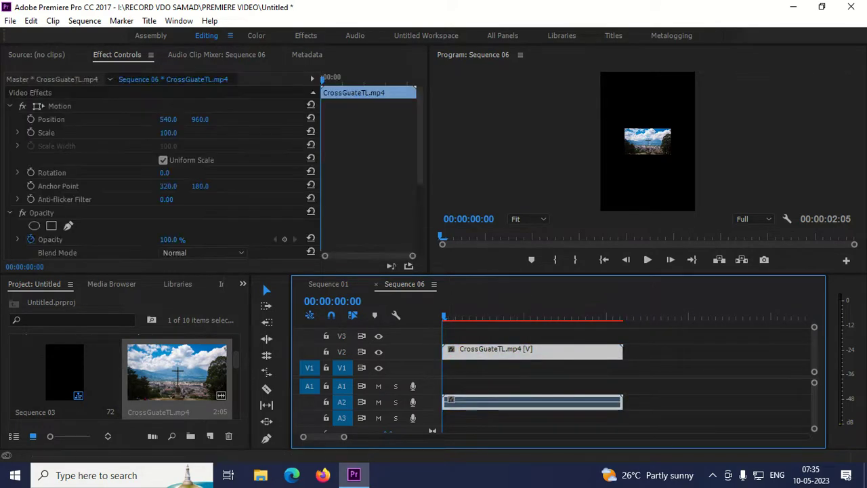
pyautogui.moveTo(166, 133); pyautogui.dragTo(27, 119)
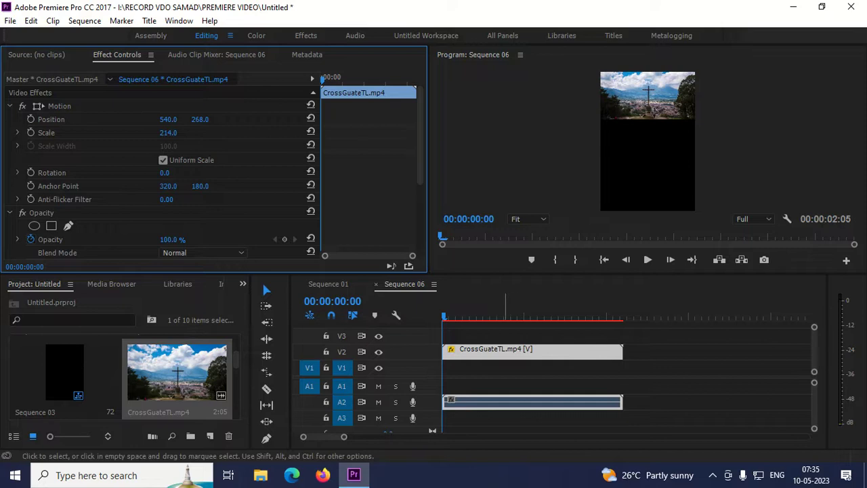
# Step: Move the CrossGuateTL.mp4 video down to track V1 and its audio up to track A1
pyautogui.click(498, 349)
pyautogui.moveTo(495, 349); pyautogui.dragTo(494, 366)
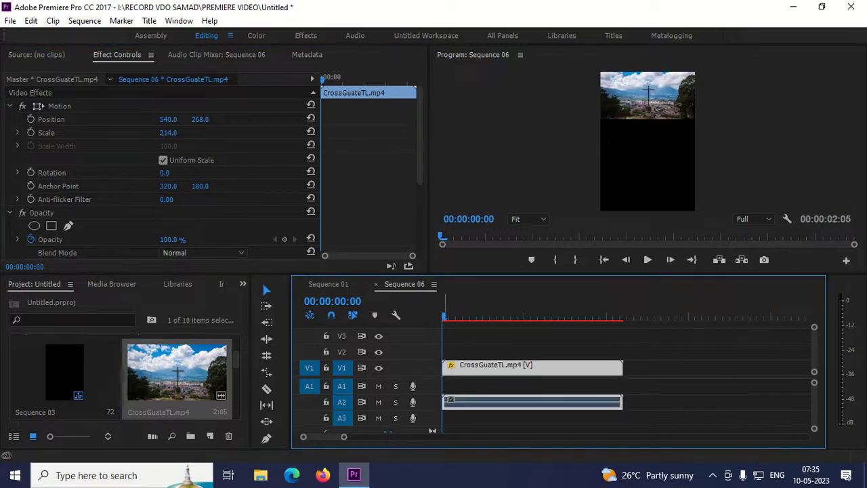
pyautogui.moveTo(483, 402); pyautogui.dragTo(484, 385)
# Step: Add FogTL.mp4 to track V2 at the sequence start, cut it where CrossGuateTL.mp4 ends and delete the excess part
pyautogui.scroll(-1, 122, 373)
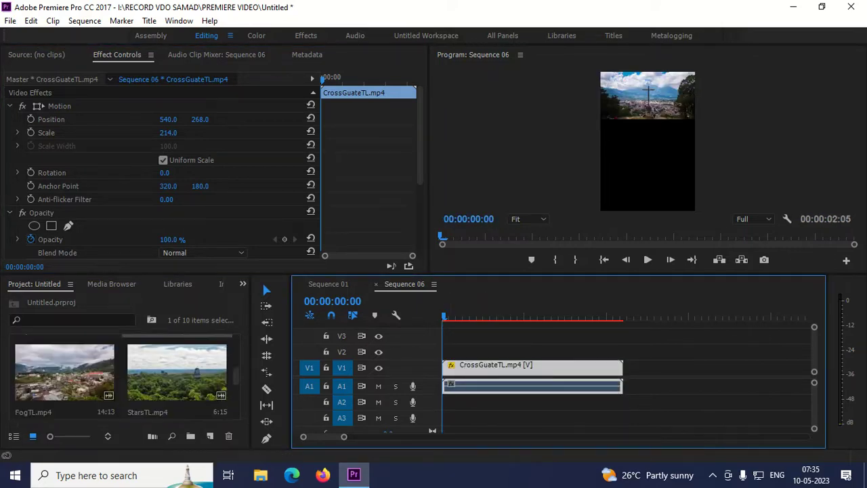
pyautogui.moveTo(64, 372); pyautogui.dragTo(444, 352)
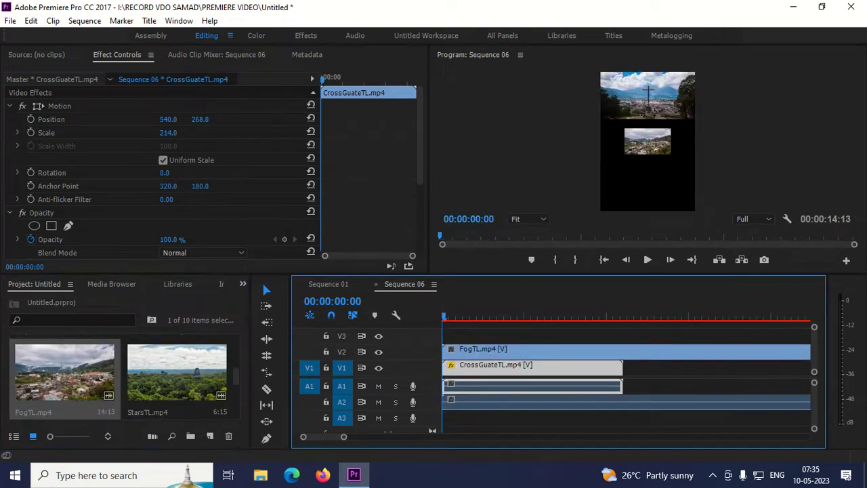
pyautogui.click(267, 388)
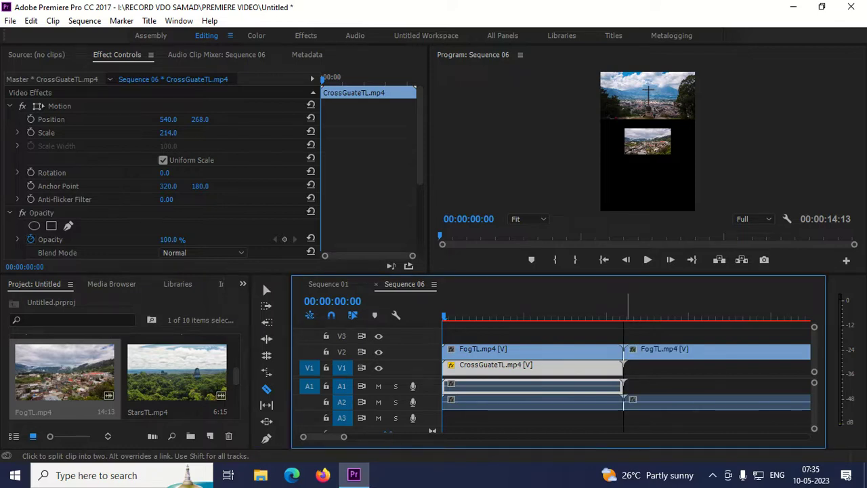
pyautogui.click(623, 352)
pyautogui.click(266, 290)
pyautogui.click(667, 354)
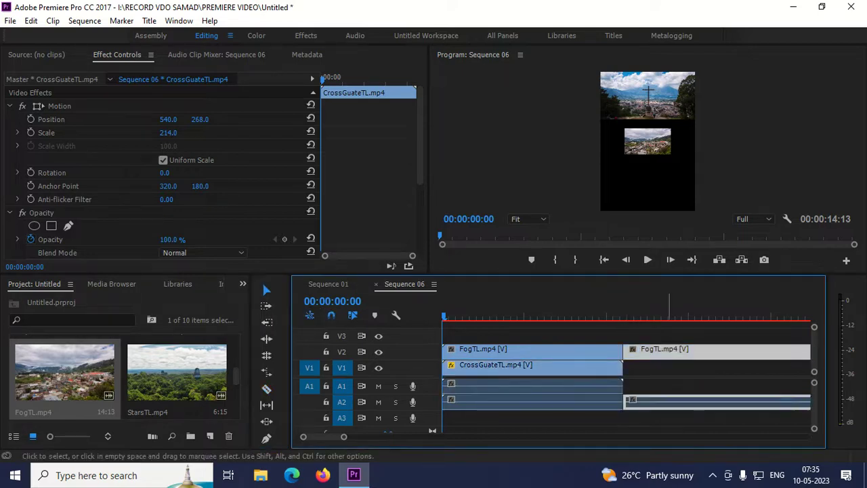
pyautogui.press('Delete')
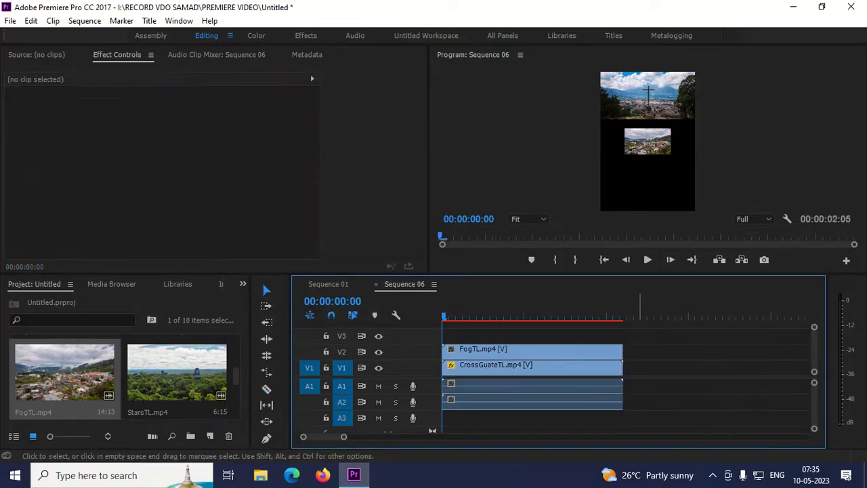
# Step: Scale the FogTL.mp4 clip to 201 and set its position to 540, 1016, directly below the first clip
pyautogui.click(609, 351)
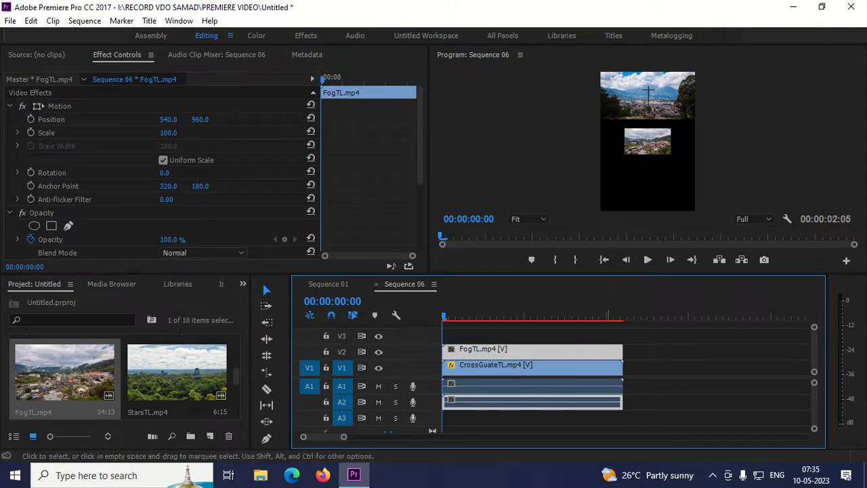
pyautogui.moveTo(168, 133); pyautogui.dragTo(243, 119)
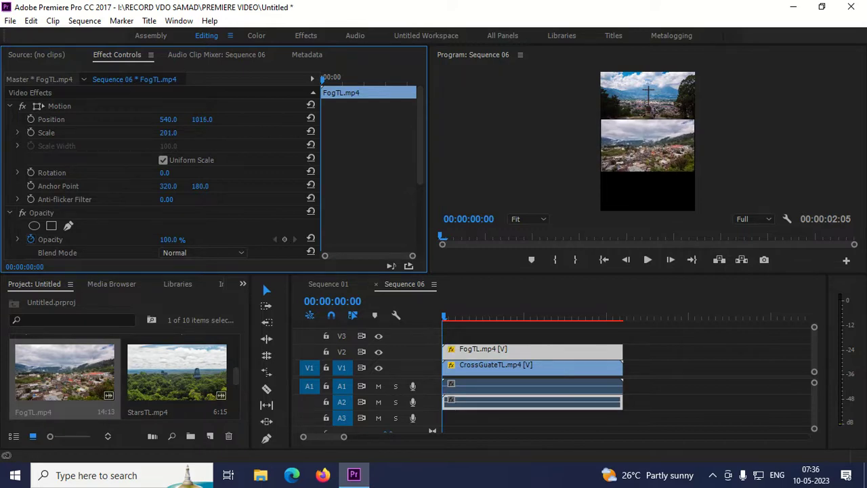